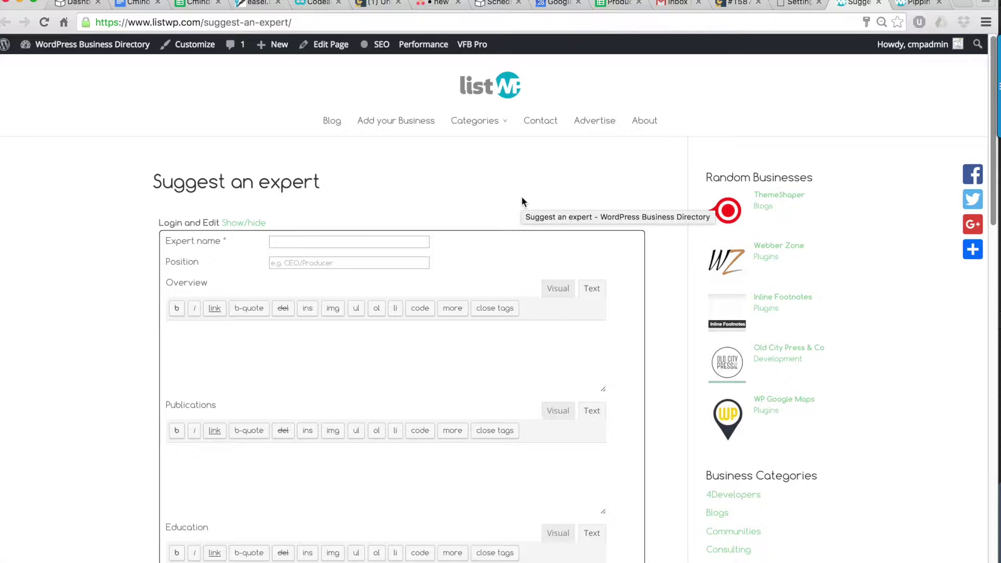
scroll(522, 200, down, 1)
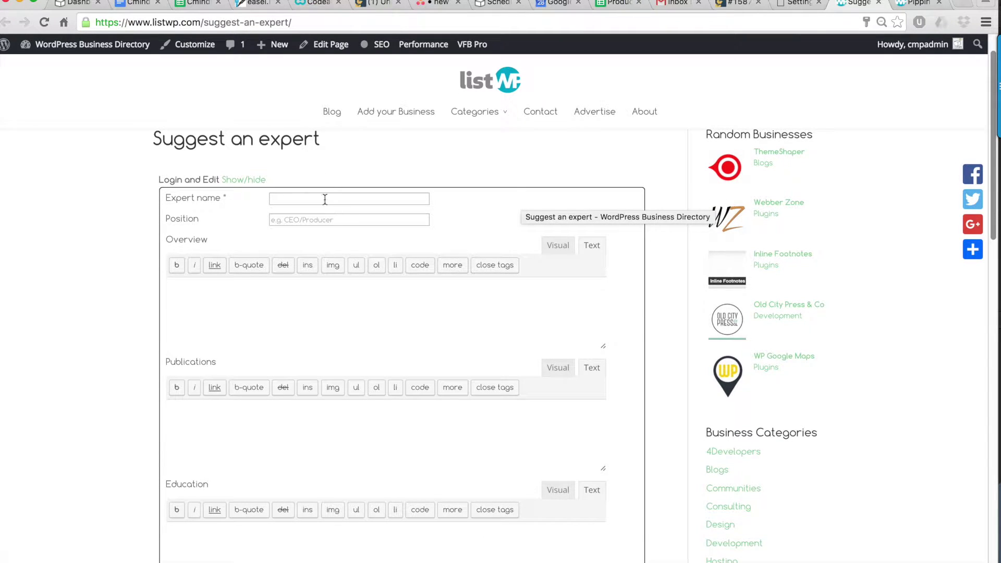
click(325, 198)
click(325, 220)
click(304, 288)
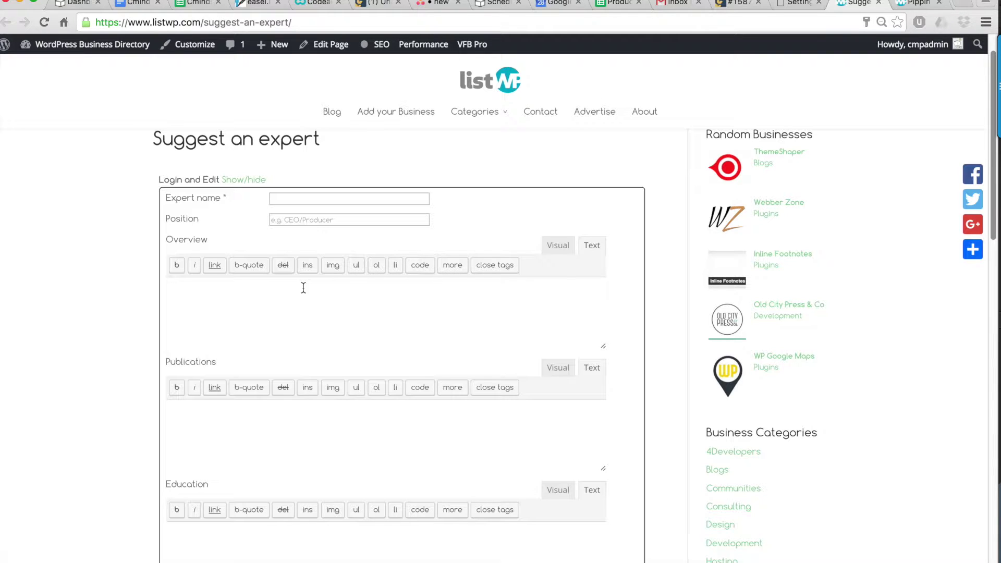
scroll(303, 294, down, 1)
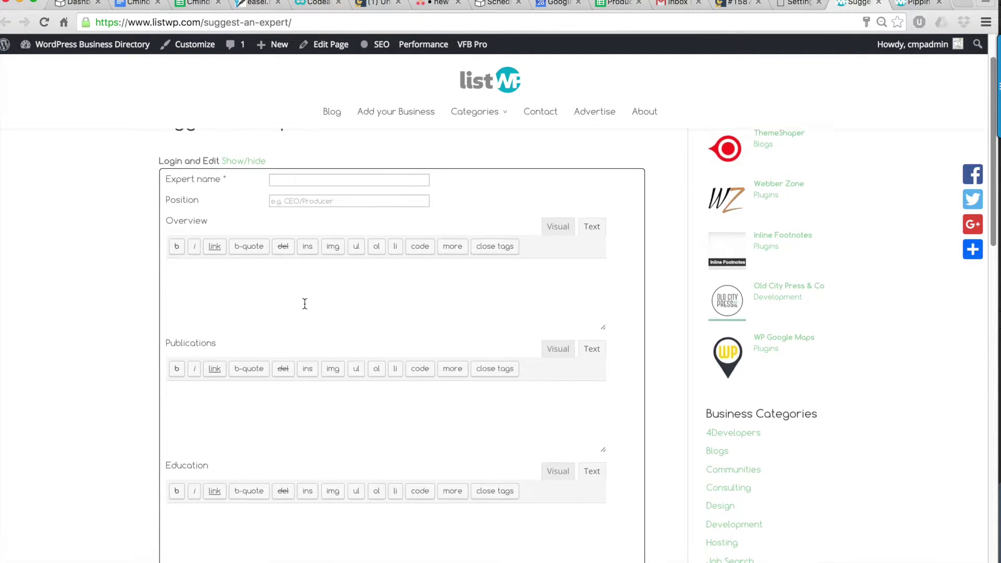
scroll(304, 297, down, 2)
scroll(305, 304, down, 2)
scroll(304, 304, down, 2)
scroll(304, 303, down, 3)
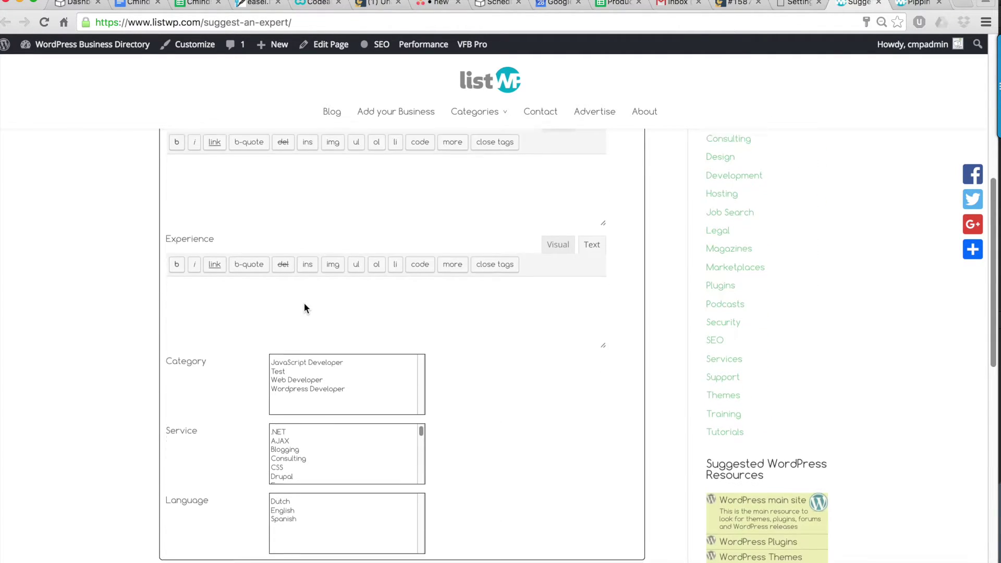
scroll(304, 305, down, 1)
scroll(304, 307, down, 1)
scroll(304, 307, down, 1)
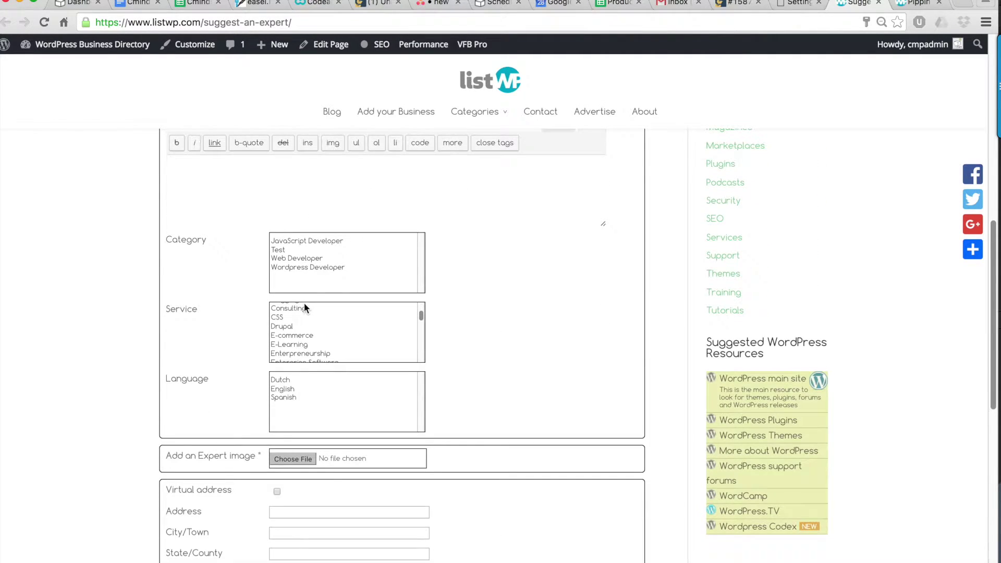
scroll(434, 242, down, 2)
scroll(436, 245, down, 1)
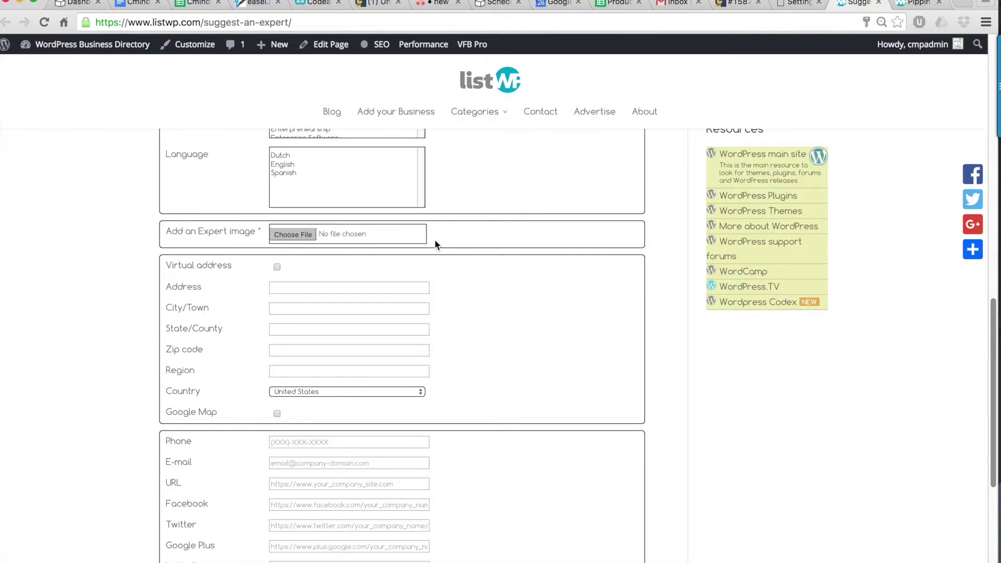
scroll(350, 277, down, 2)
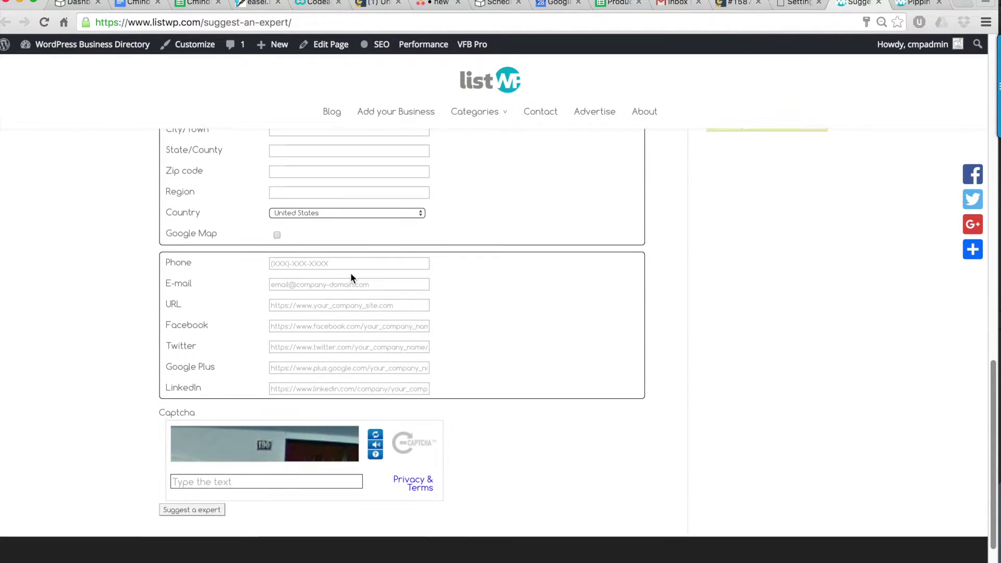
scroll(351, 273, down, 1)
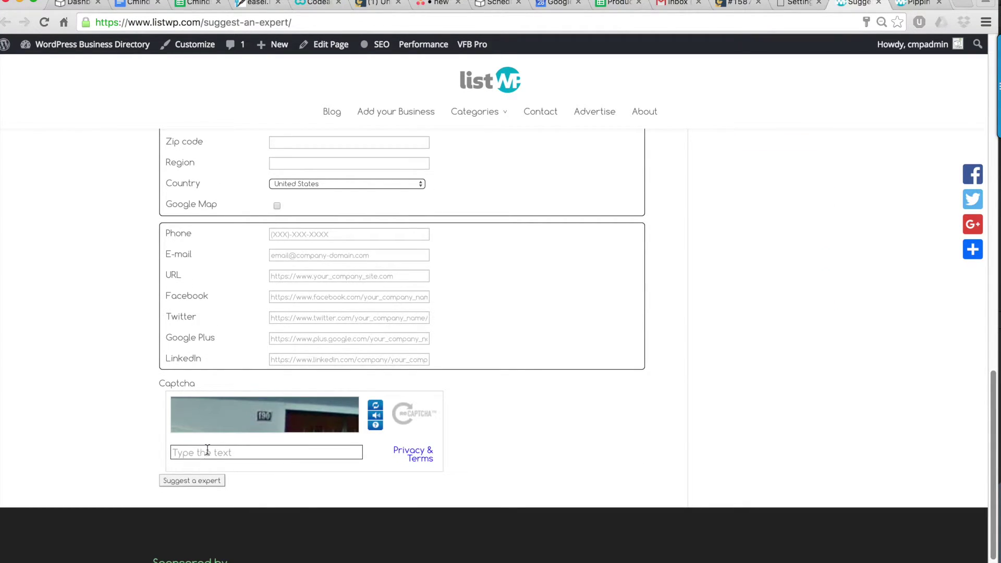
scroll(385, 388, up, 10)
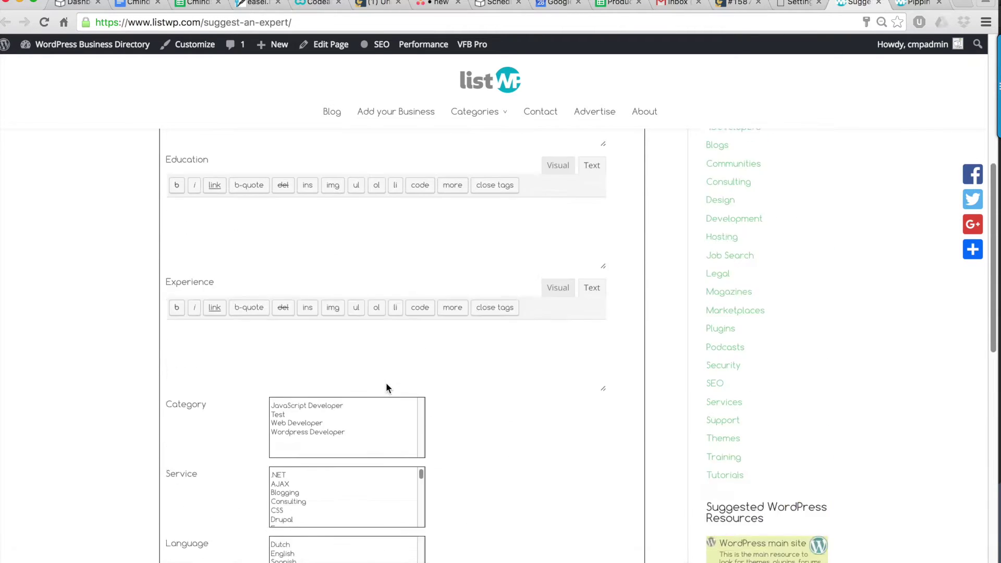
scroll(386, 387, up, 5)
scroll(385, 387, up, 5)
scroll(386, 388, up, 3)
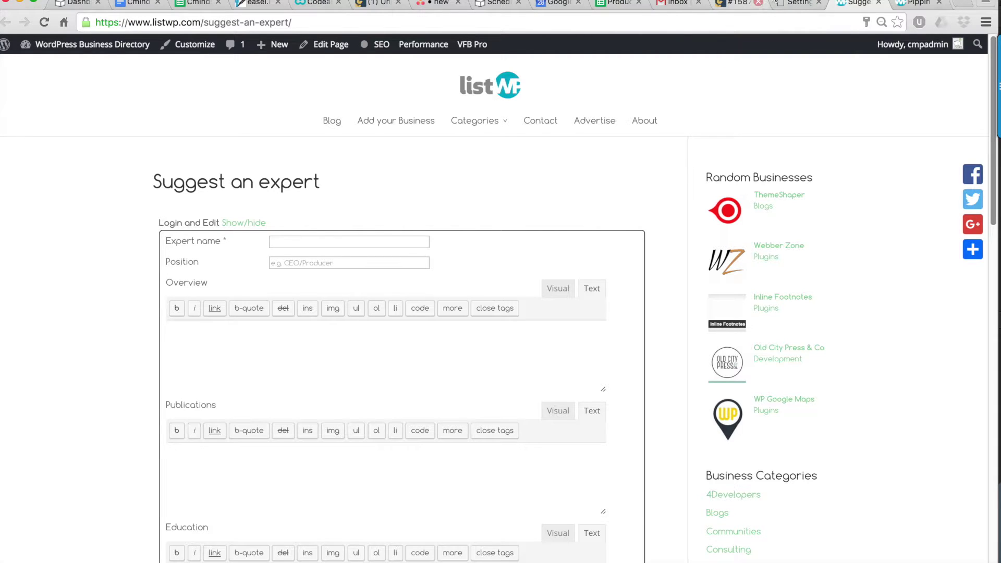
click(792, 7)
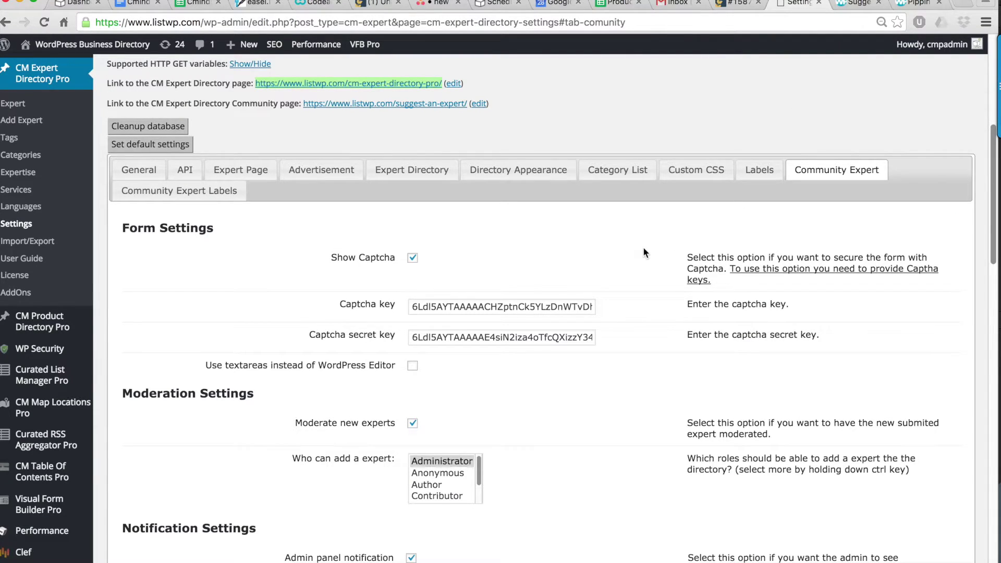
scroll(643, 251, down, 2)
scroll(644, 250, down, 1)
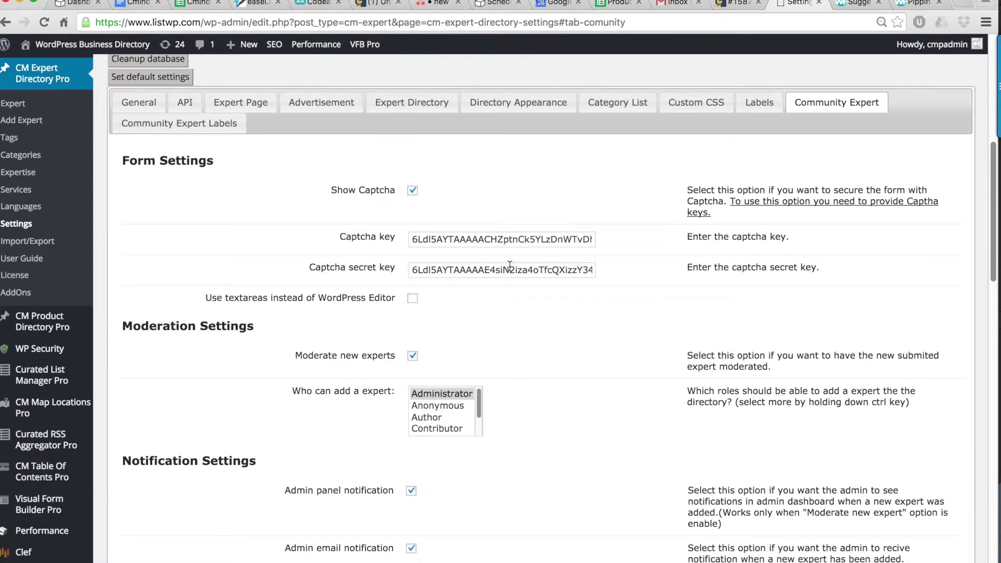
scroll(510, 267, down, 3)
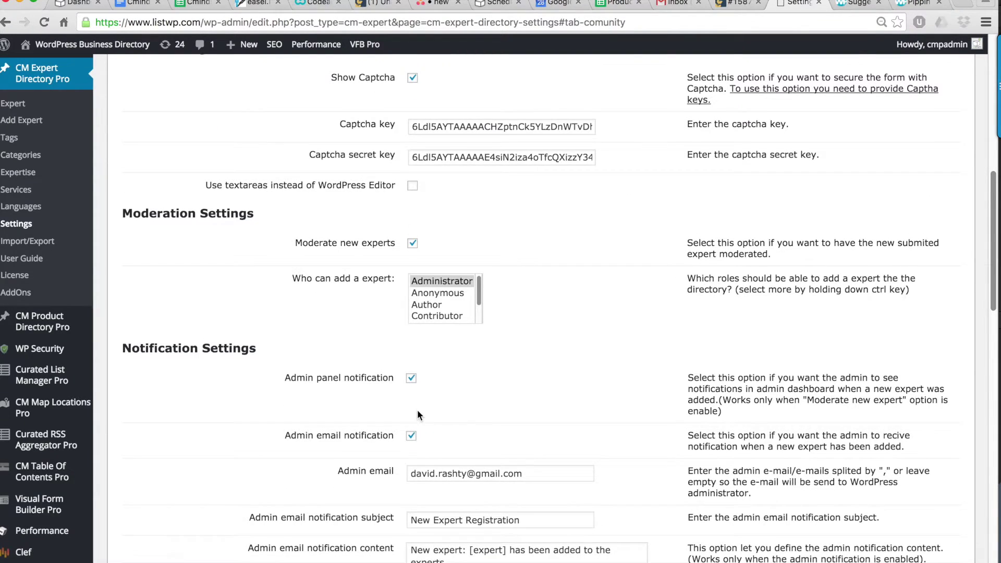
scroll(417, 409, down, 4)
scroll(416, 409, down, 1)
scroll(417, 409, down, 3)
scroll(418, 412, down, 5)
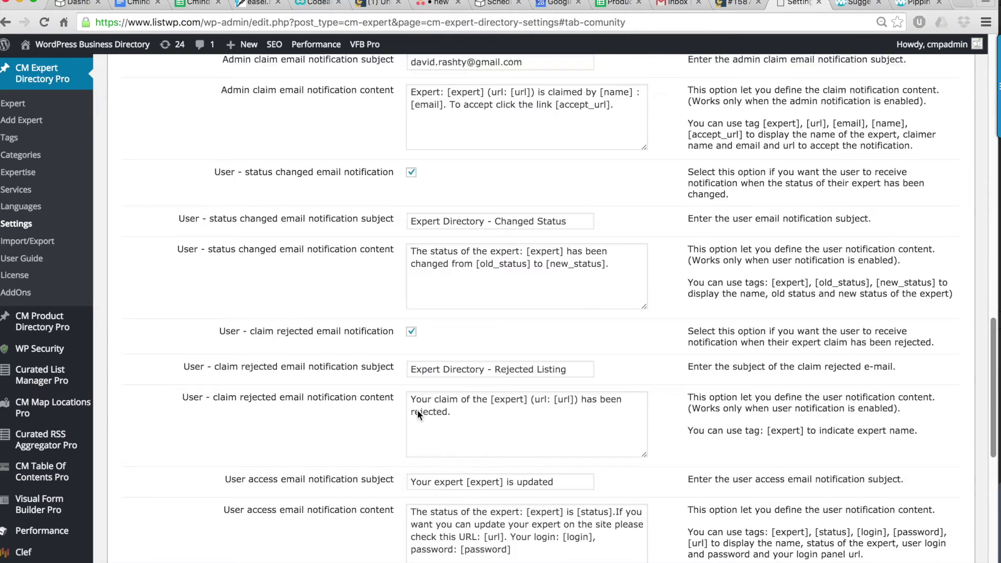
scroll(418, 412, down, 3)
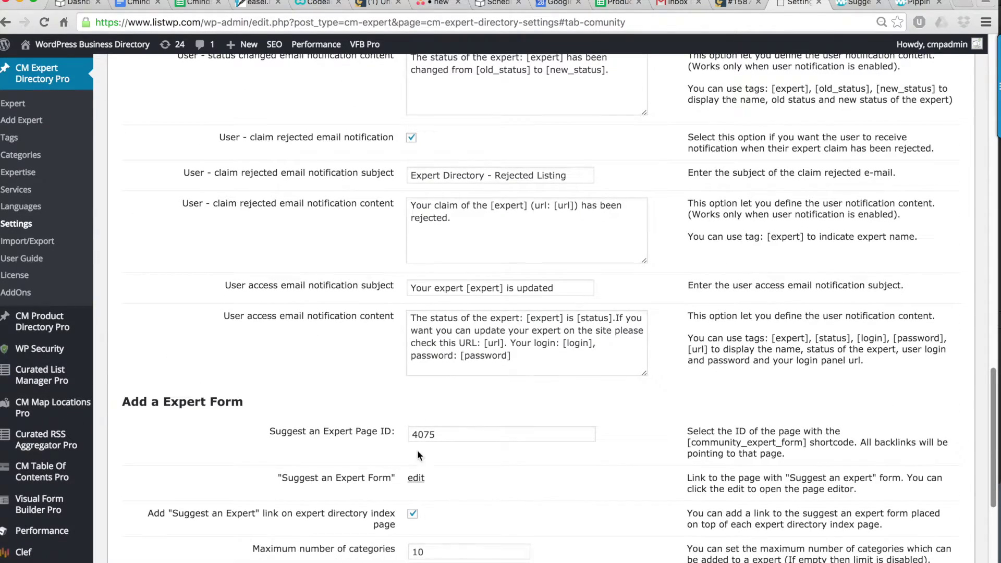
scroll(516, 427, down, 3)
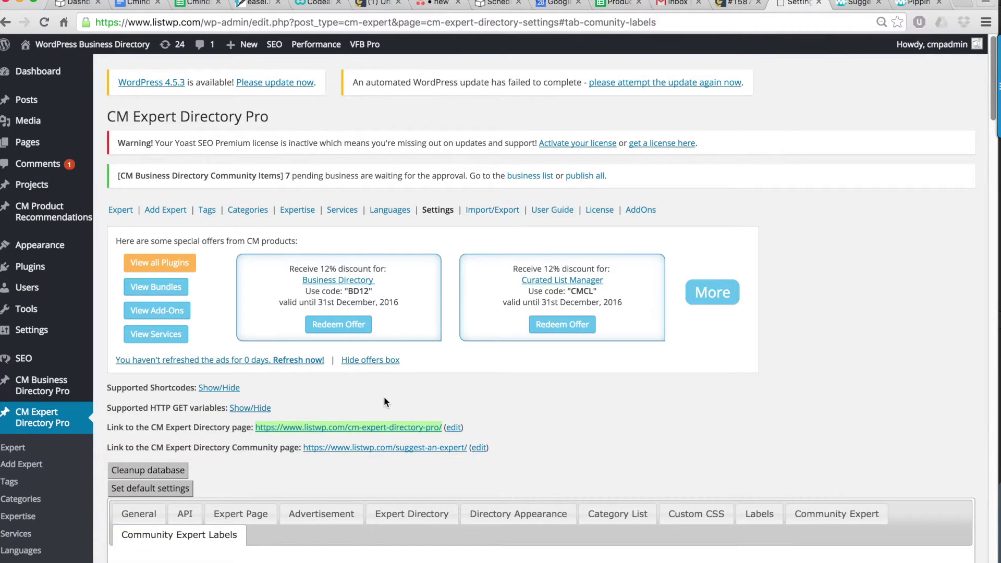
scroll(384, 397, down, 3)
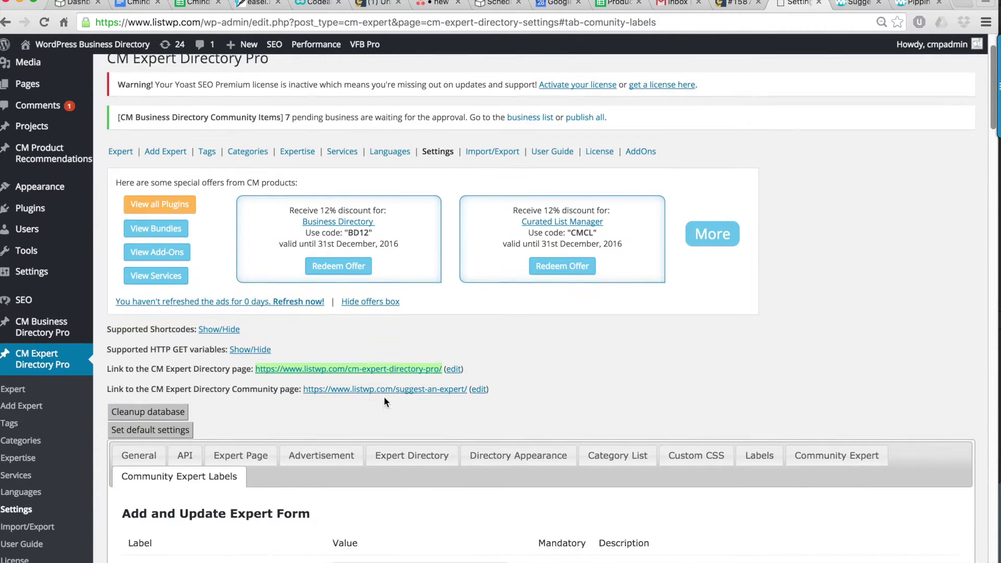
scroll(384, 396, down, 5)
scroll(384, 402, down, 1)
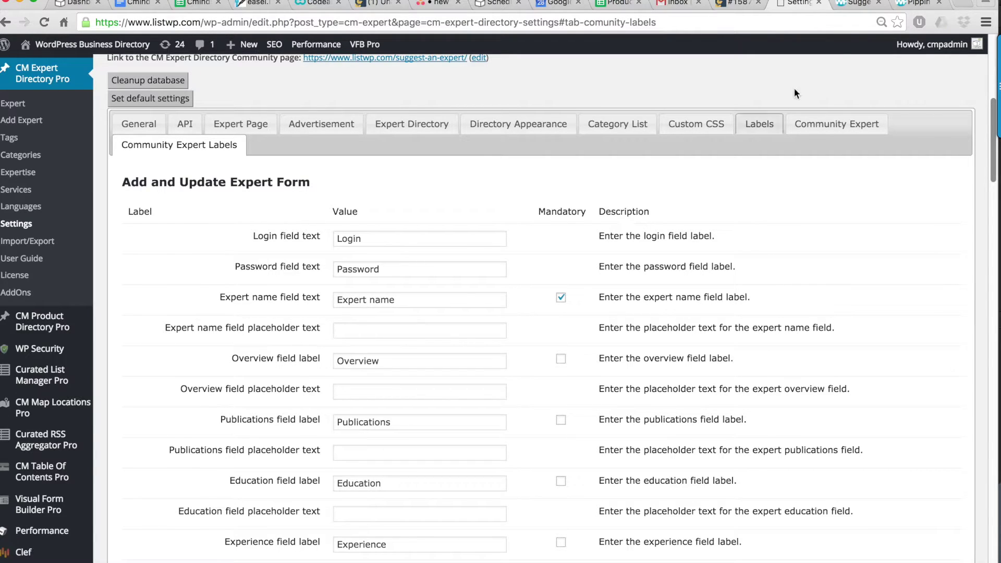
click(917, 6)
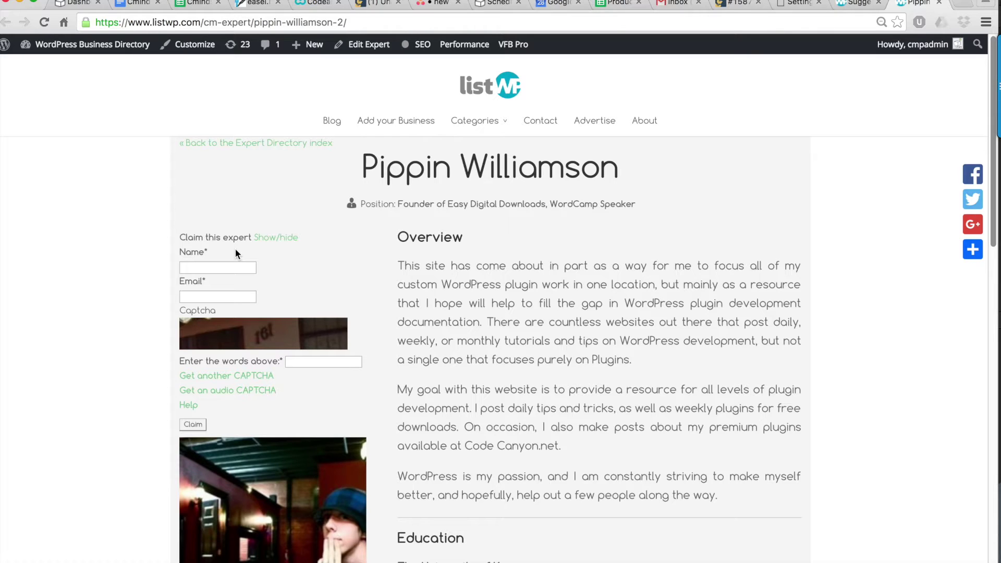
click(214, 266)
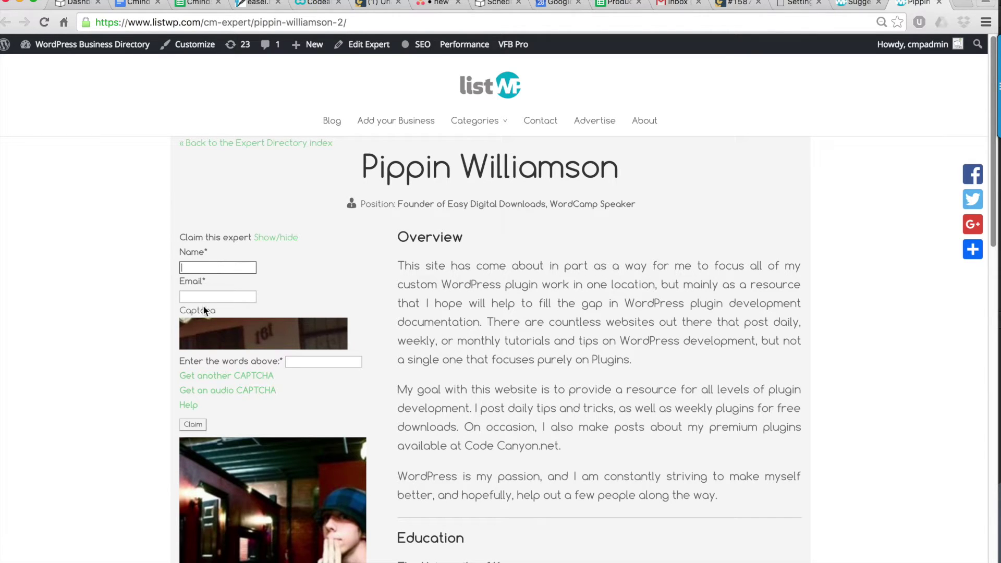